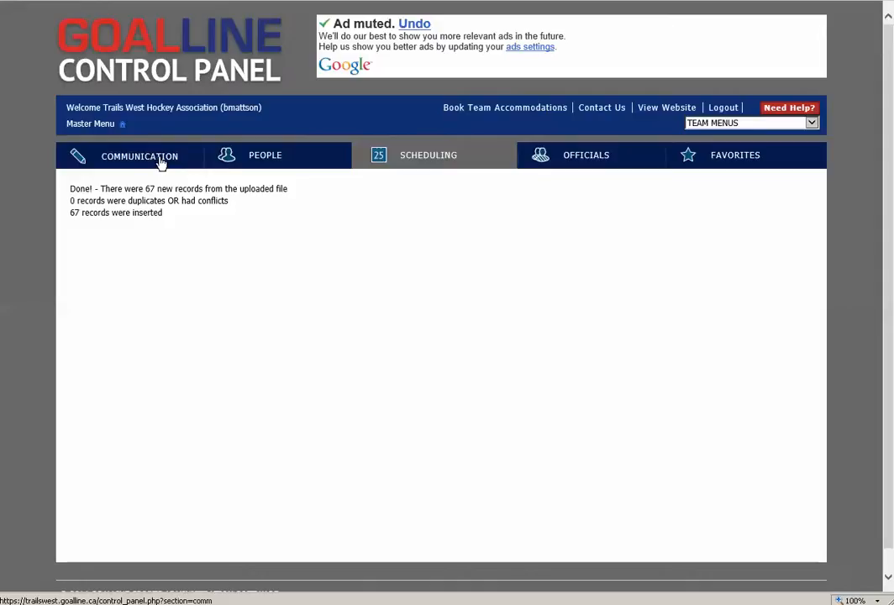
Open the form for creating a new email announcement to members
{"action": "left_click", "coordinate": [161, 160]}
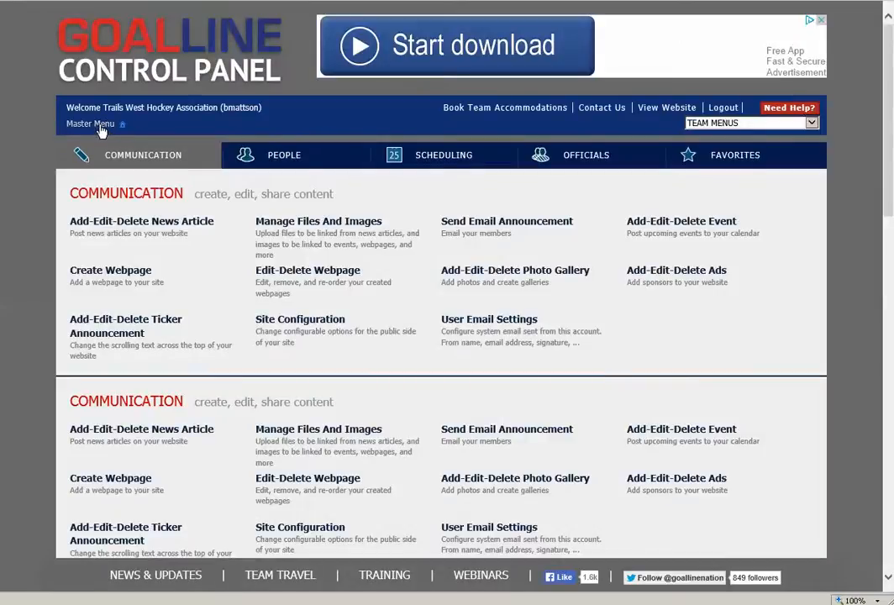
{"action": "left_click", "coordinate": [95, 126]}
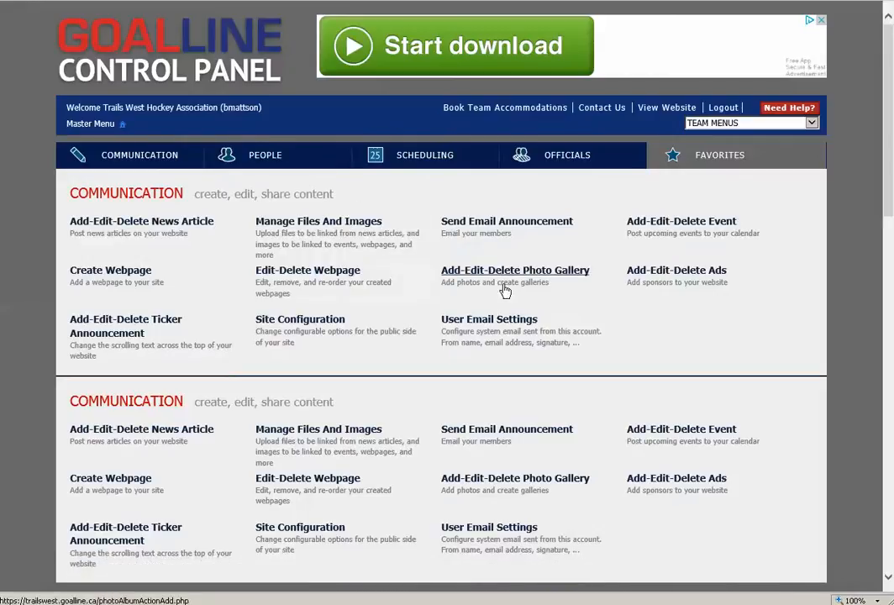
{"action": "left_click", "coordinate": [496, 222]}
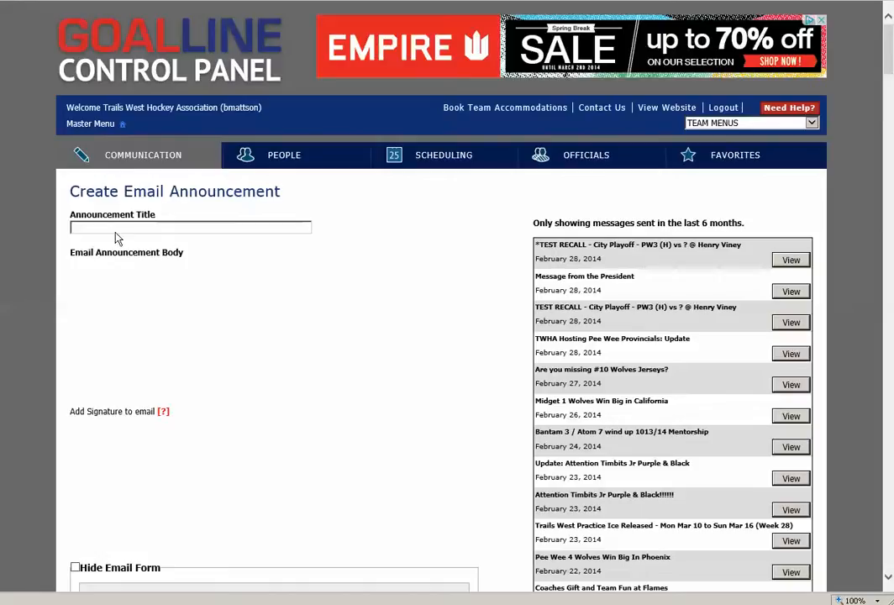
Fill the announcement title with the previously used "Trails West Practice Ice Released - Mon Mar 10 to Sun Mar 16" entry
{"action": "left_click", "coordinate": [101, 227]}
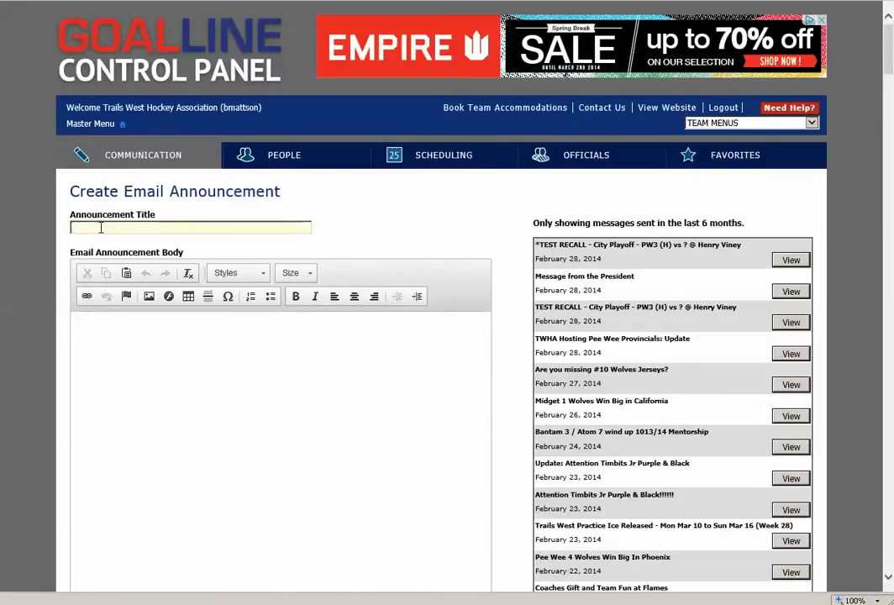
{"action": "type", "text": "Tr"}
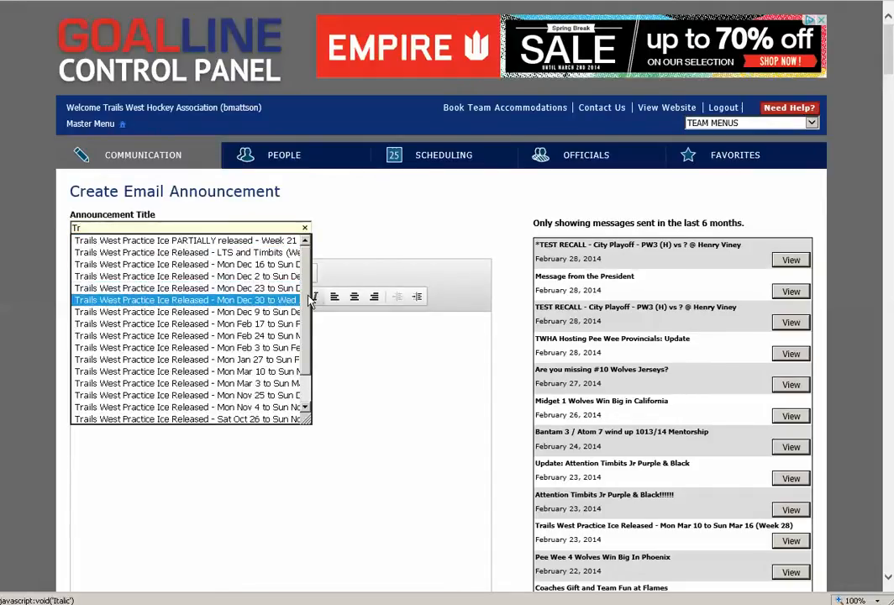
{"action": "scroll", "coordinate": [309, 334], "scroll_direction": "down", "scroll_amount": 1}
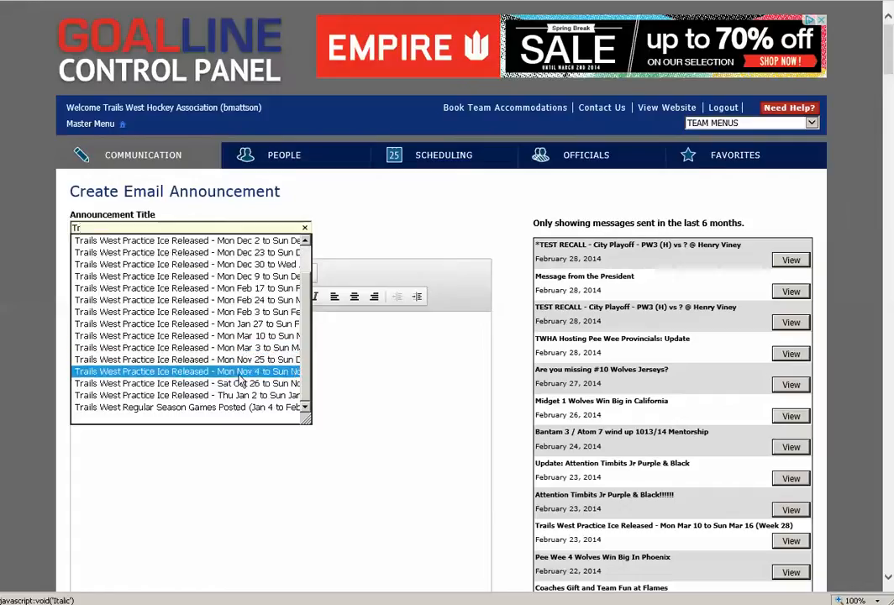
{"action": "left_click_drag", "start_coordinate": [305, 356], "coordinate": [306, 338]}
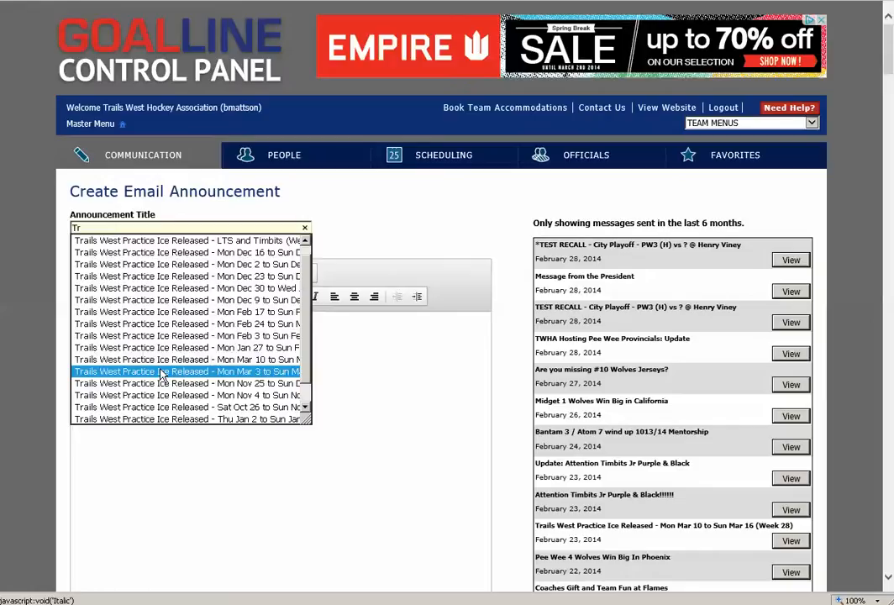
{"action": "left_click", "coordinate": [157, 363]}
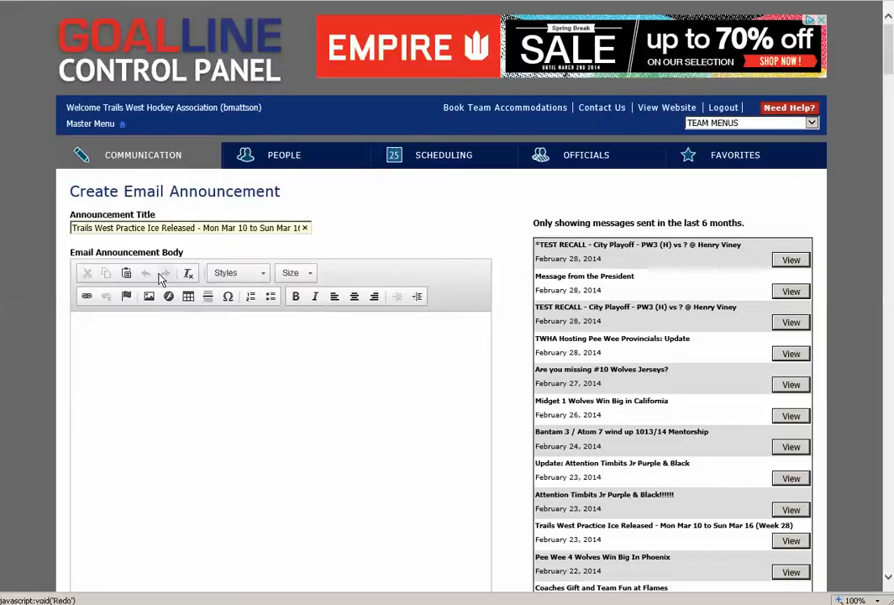
Change the date range in the announcement title to "Mon Mar 17 to Mon Mar 31"
{"action": "left_click_drag", "start_coordinate": [73, 228], "coordinate": [174, 228]}
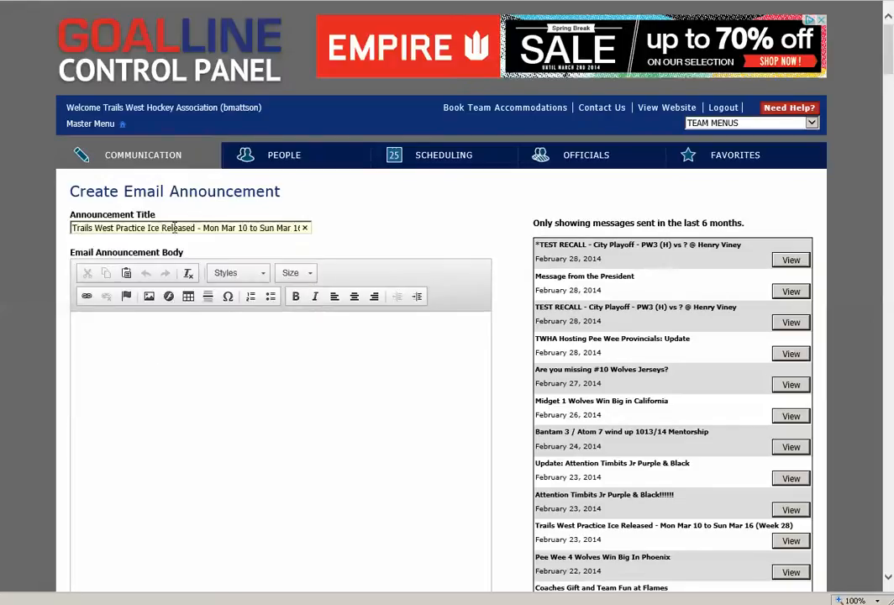
{"action": "double_click", "coordinate": [244, 227]}
{"action": "type", "text": "17"}
{"action": "left_click_drag", "start_coordinate": [259, 229], "coordinate": [336, 235]}
{"action": "type", "text": "Mon Mar 31"}
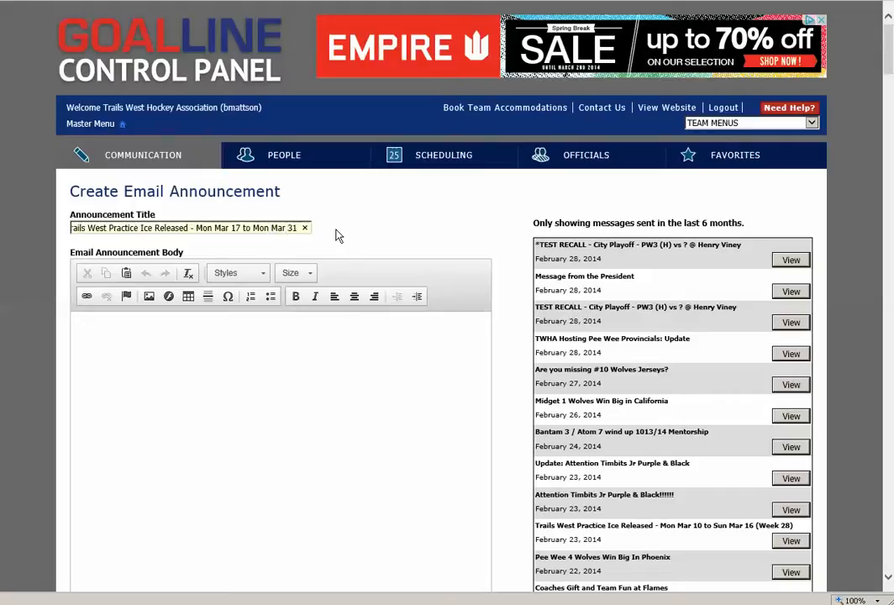
{"action": "type", "text": " (We"}
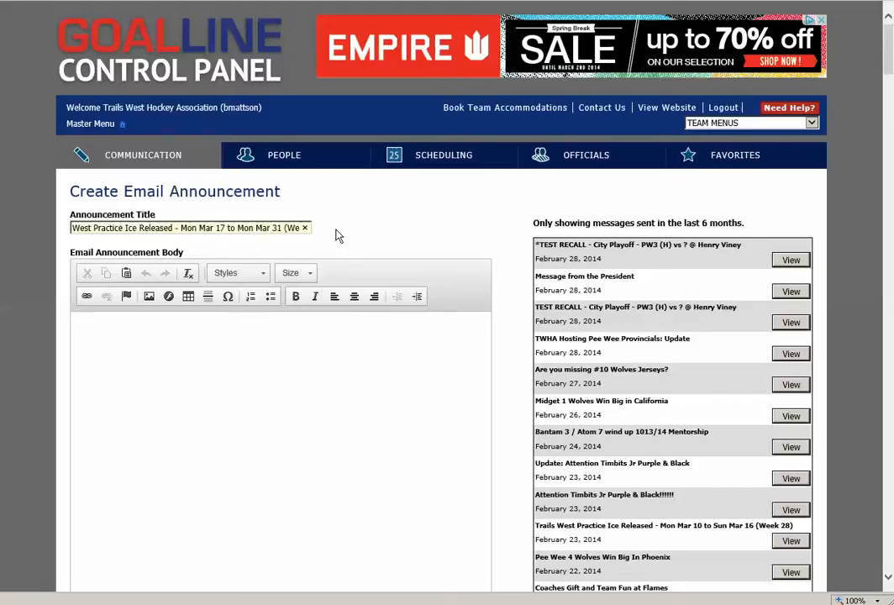
{"action": "type", "text": "ek 29"}
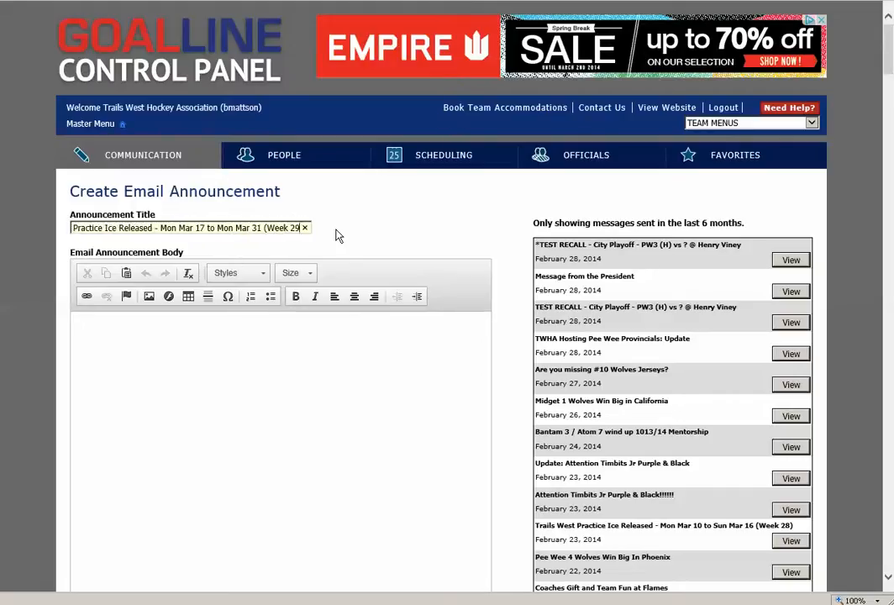
{"action": "type", "text": "-"}
{"action": "type", "text": "30-"}
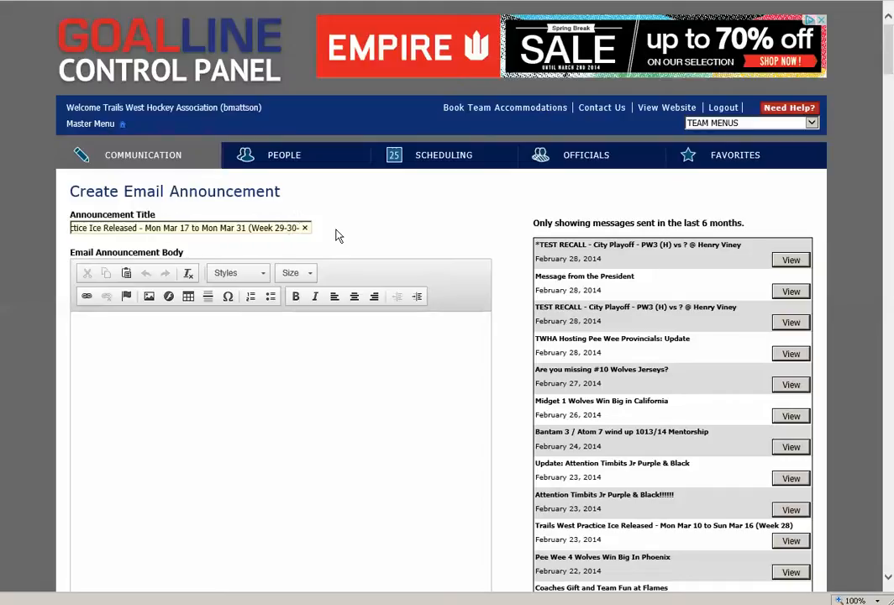
{"action": "type", "text": "31)"}
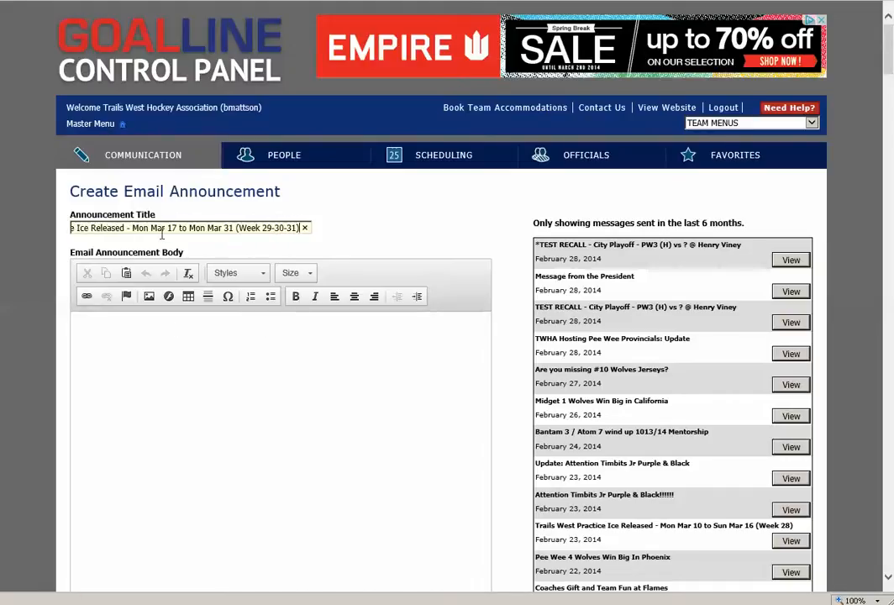
Begin the email announcement body with the greeting "Parents, Players, Coaches and Managers,"
{"action": "left_click", "coordinate": [139, 339]}
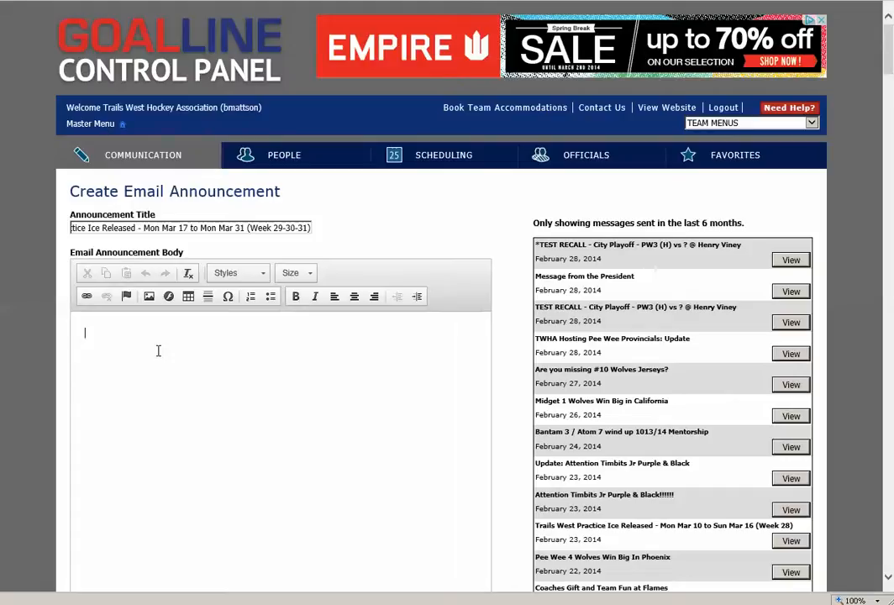
{"action": "type", "text": "Parents, Players, Coaches and man"}
{"action": "key", "text": "BackSpace"}
{"action": "key", "text": "BackSpace"}
{"action": "key", "text": "BackSpace"}
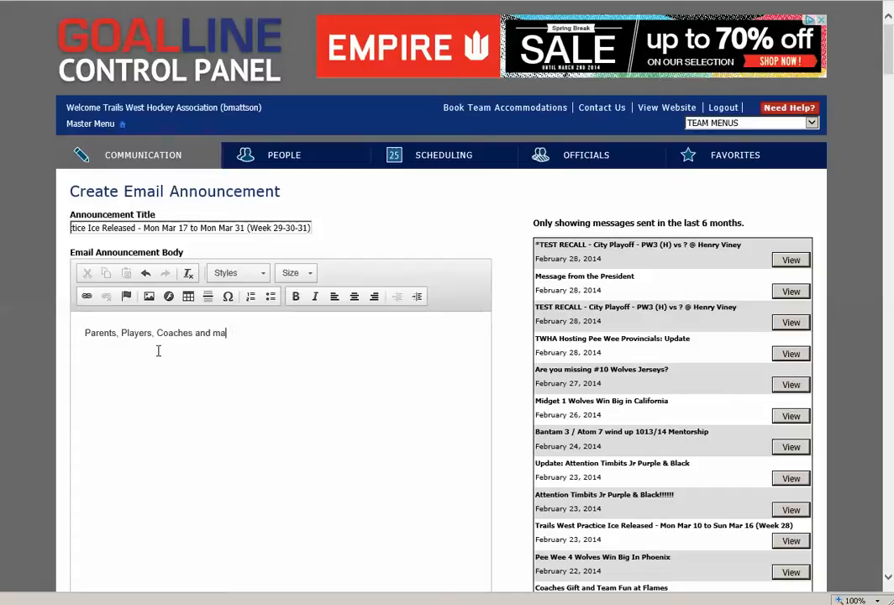
{"action": "type", "text": "Manager"}
{"action": "type", "text": "s."}
{"action": "key", "text": "Return"}
{"action": "key", "text": "BackSpace"}
{"action": "key", "text": "BackSpace"}
{"action": "type", "text": ","}
Add a new paragraph below the greeting reading "The practice ice schedule for the above period has been released."
{"action": "key", "text": "Return"}
{"action": "type", "text": "Title"}
{"action": "key", "text": "BackSpace"}
{"action": "key", "text": "BackSpace"}
{"action": "key", "text": "BackSpace"}
{"action": "key", "text": "BackSpace"}
{"action": "key", "text": "BackSpace"}
{"action": "type", "text": "he practice ice schedule for the above period has been released."}
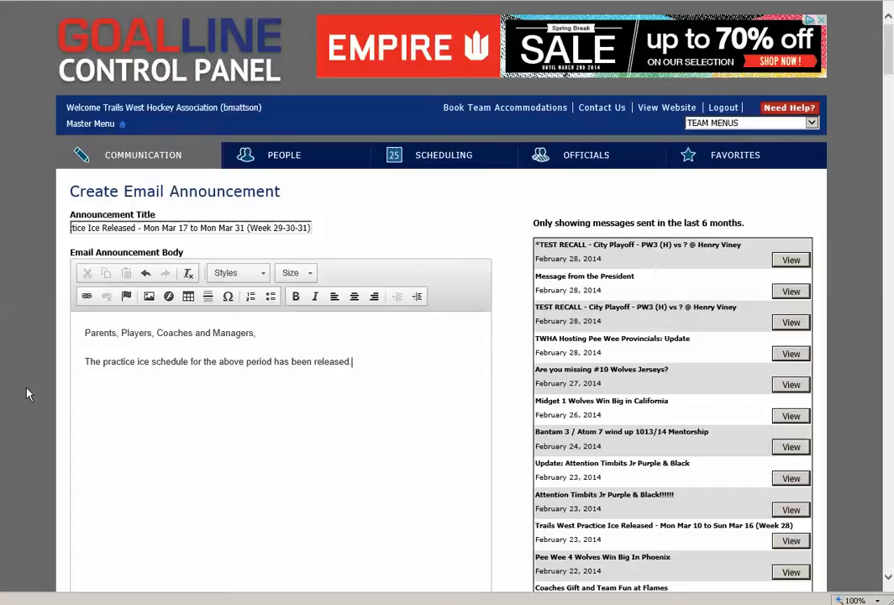
Start another paragraph in the body with the lead-in "ATTENTION MANAGERS:"
{"action": "key", "text": "Return"}
{"action": "type", "text": "ATTENTION MMANAG"}
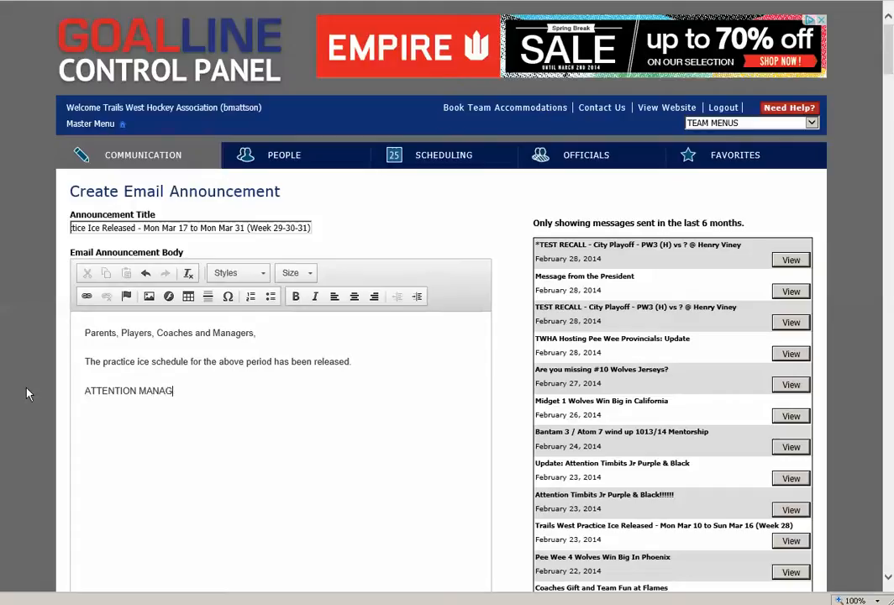
{"action": "type", "text": "ERS:"}
Dismiss the banner ad and continue the managers' paragraph with "Please review schedule against your team's availability especially as the 2013/14 season ends."
{"action": "left_click", "coordinate": [822, 21]}
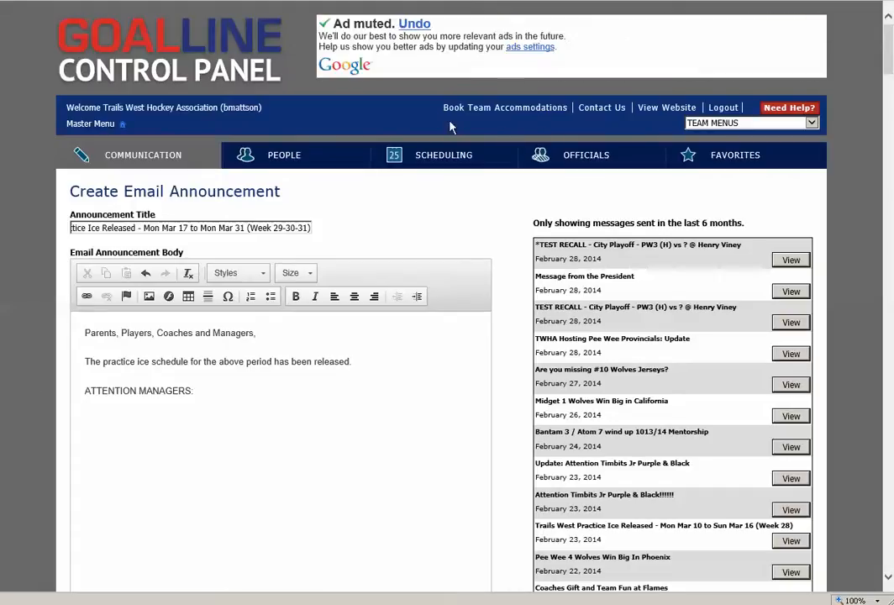
{"action": "left_click", "coordinate": [220, 398]}
{"action": "type", "text": "Please reveiew schedule agains"}
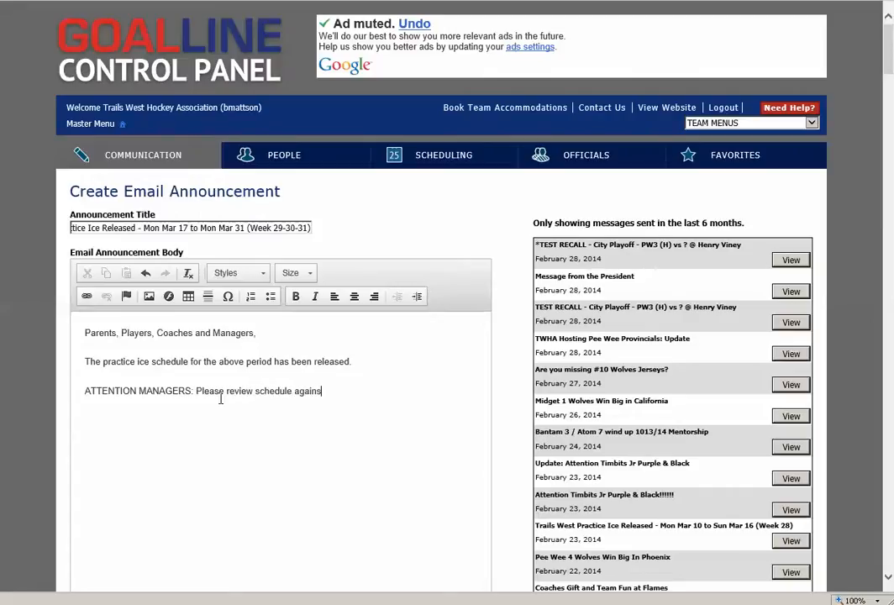
{"action": "type", "text": "t your team's availability especially"}
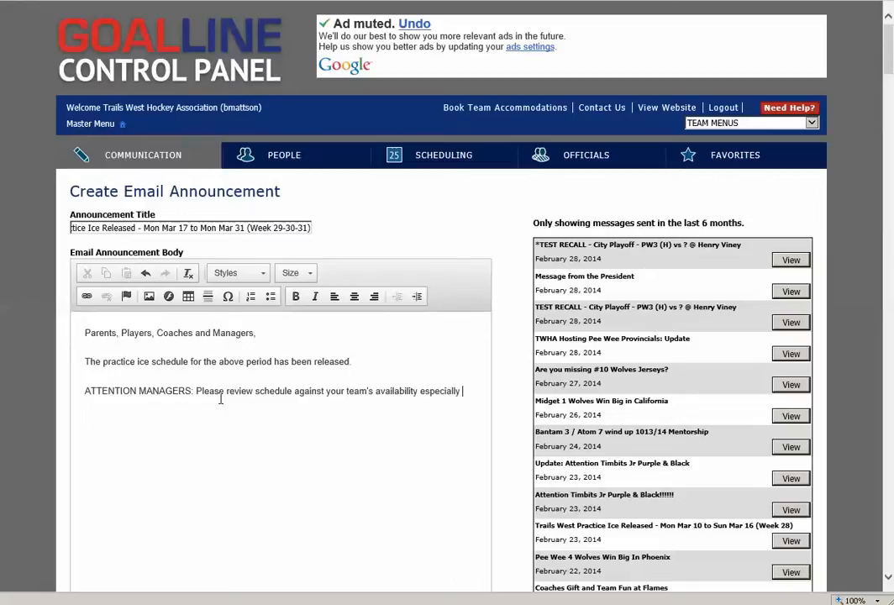
{"action": "type", "text": " as we end"}
{"action": "key", "text": "BackSpace"}
{"action": "key", "text": "BackSpace"}
{"action": "key", "text": "BackSpace"}
{"action": "key", "text": "BackSpace"}
{"action": "key", "text": "BackSpace"}
{"action": "key", "text": "BackSpace"}
{"action": "type", "text": "the 2013/14"}
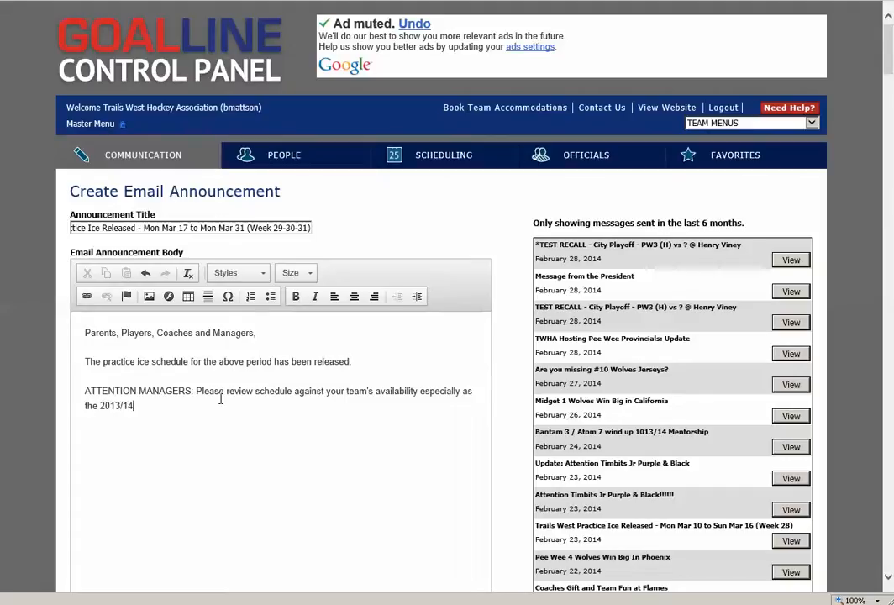
{"action": "type", "text": " season ends. "}
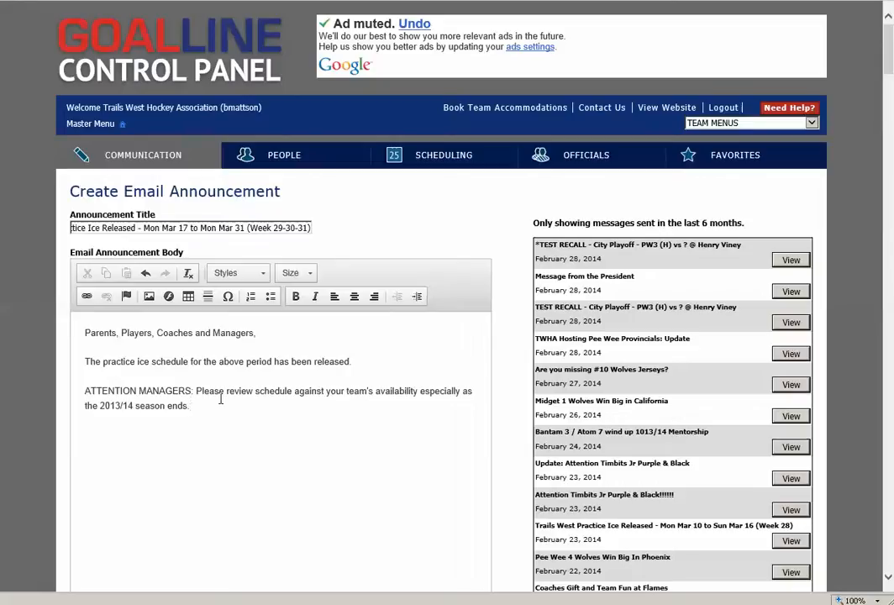
{"action": "type", "text": "If your team"}
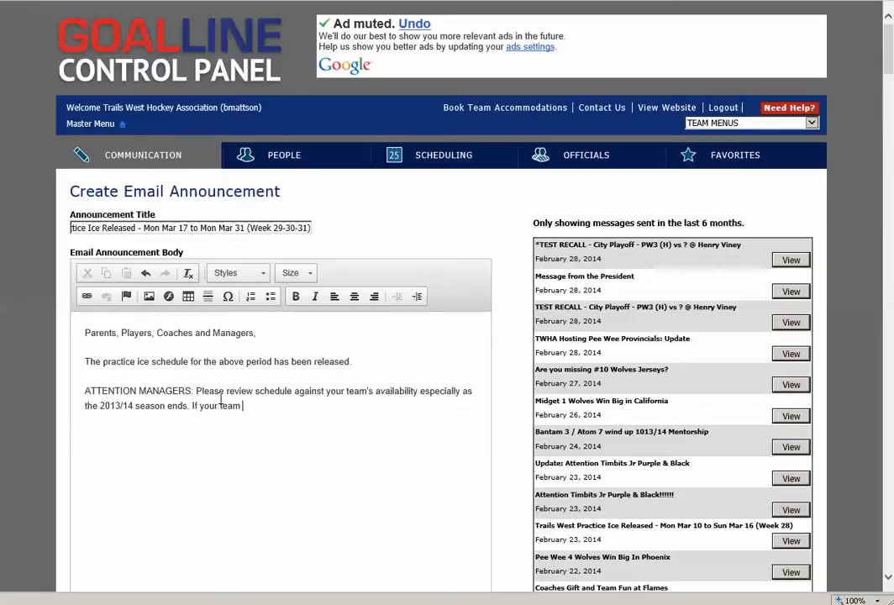
{"action": "type", "text": " has been al"}
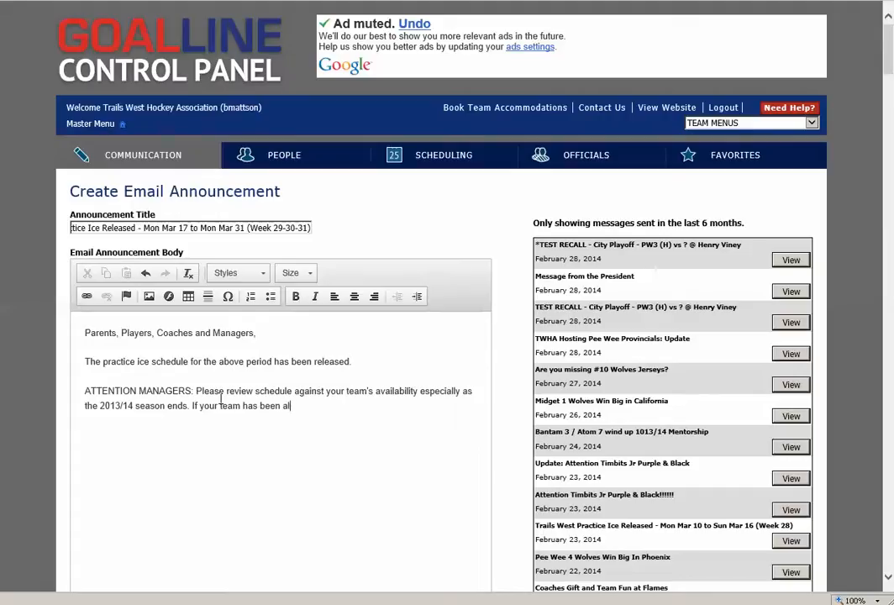
{"action": "type", "text": "located ice that it will "}
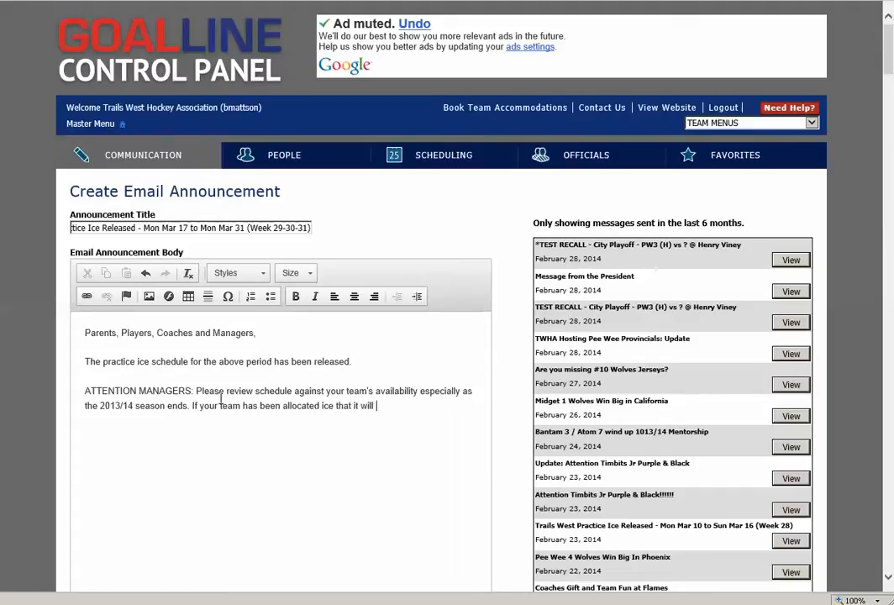
{"action": "type", "text": "not use, please advise "}
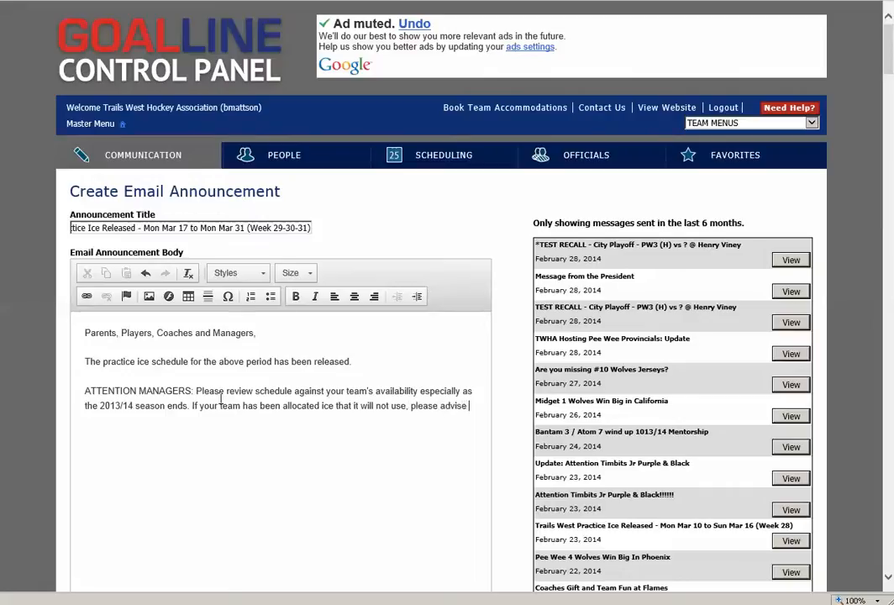
{"action": "type", "text": "soonest "}
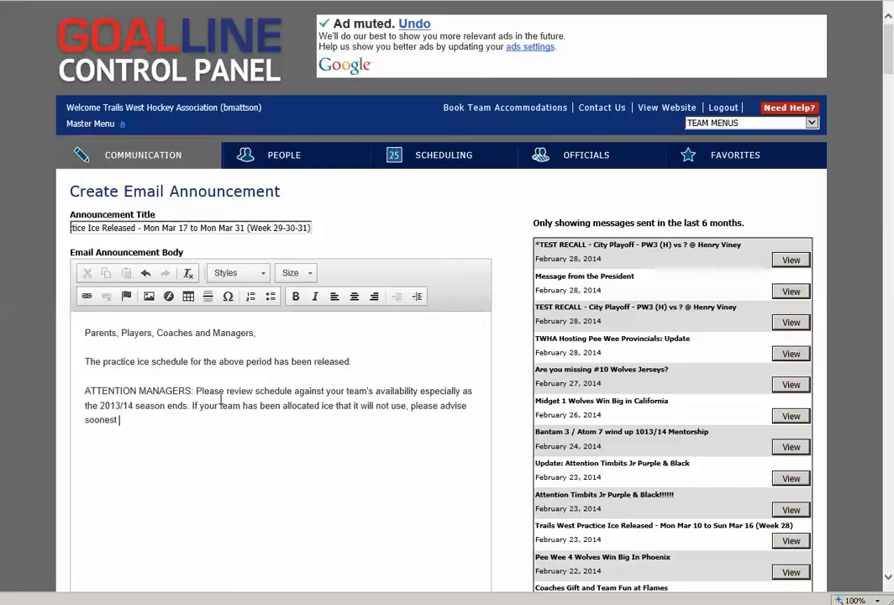
{"action": "type", "text": "so that T"}
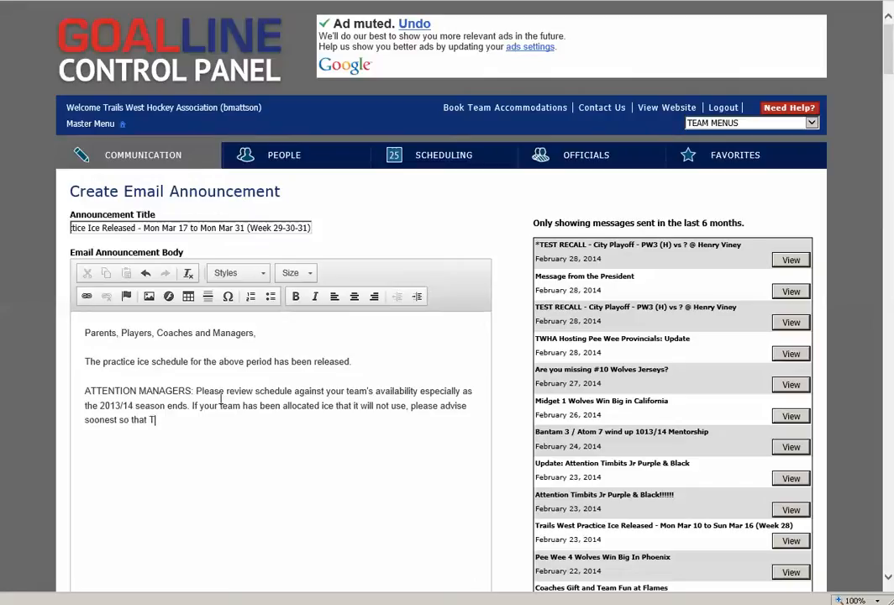
{"action": "type", "text": "ravils Wes"}
{"action": "type", "text": "t can return"}
{"action": "type", "text": " allocate"}
Complete the unused-ice sentence with "Trails West can return ice for refund and keep our future fees under control."
{"action": "key", "text": "BackSpace"}
{"action": "key", "text": "BackSpace"}
{"action": "key", "text": "BackSpace"}
{"action": "key", "text": "BackSpace"}
{"action": "key", "text": "BackSpace"}
{"action": "key", "text": "BackSpace"}
{"action": "key", "text": "BackSpace"}
{"action": "key", "text": "BackSpace"}
{"action": "type", "text": "ice for re"}
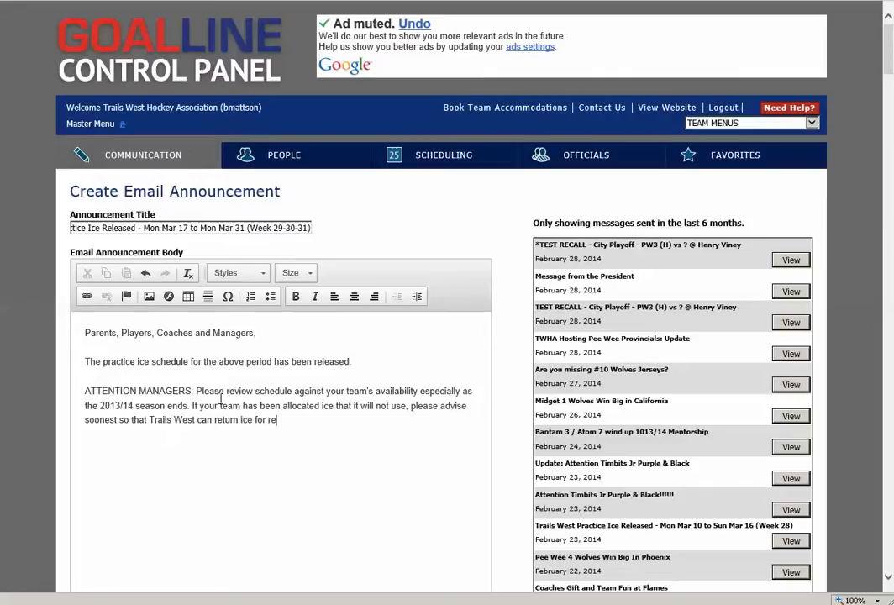
{"action": "type", "text": "fund and keep"}
{"action": "type", "text": "our future"}
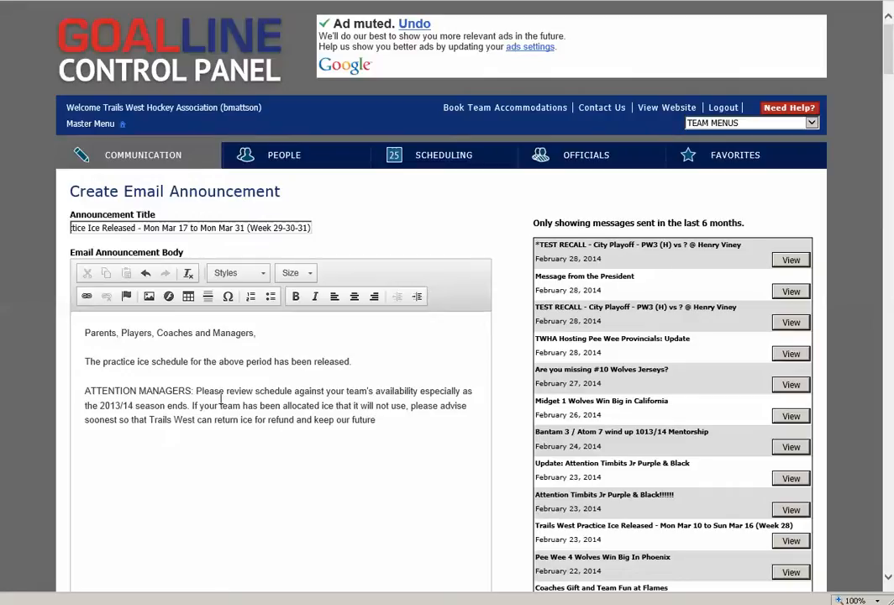
{"action": "type", "text": " fees under control."}
Close the message with "Thanks," followed by the sender's first name and the contact e-mail address on the line below
{"action": "key", "text": "Return"}
{"action": "type", "text": "Thans"}
{"action": "key", "text": "BackSpace"}
{"action": "type", "text": "ks,"}
{"action": "key", "text": "Return"}
{"action": "type", "text": "Brad"}
{"action": "key", "text": "shift+Return"}
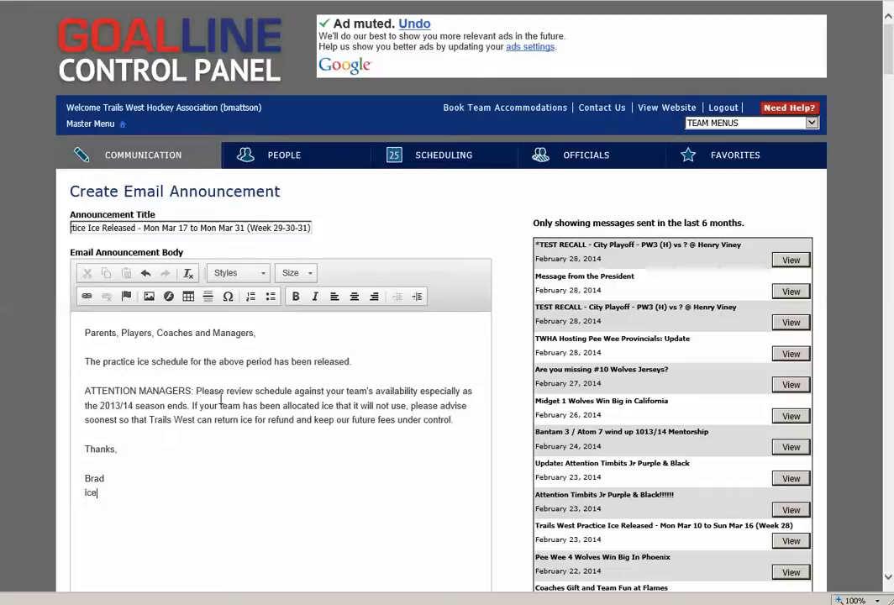
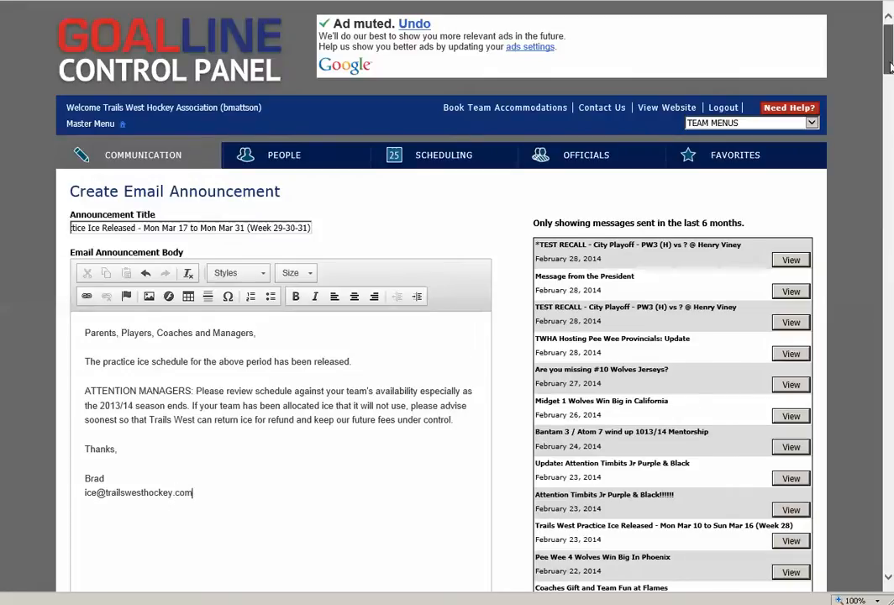
Add Parents and all Coaching Staff to the announcement's recipient groups alongside Players
{"action": "scroll", "coordinate": [887, 87], "scroll_direction": "down", "scroll_amount": 2}
{"action": "left_click_drag", "start_coordinate": [889, 84], "coordinate": [889, 131]}
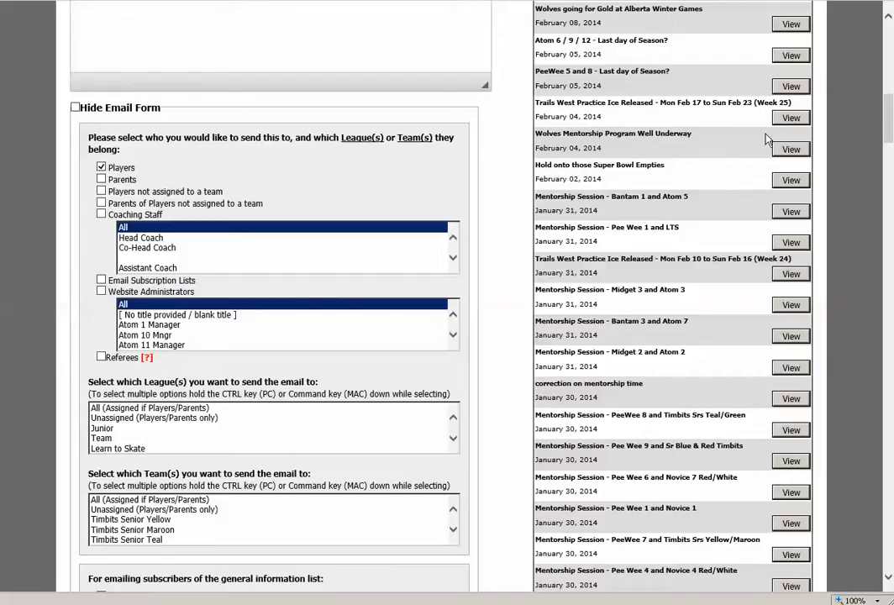
{"action": "left_click_drag", "start_coordinate": [890, 122], "coordinate": [889, 119]}
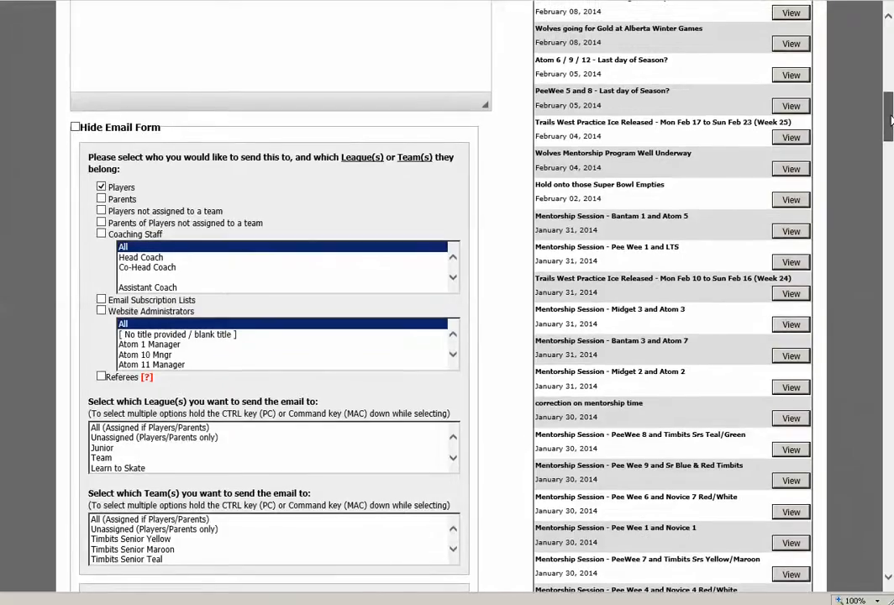
{"action": "left_click", "coordinate": [101, 199]}
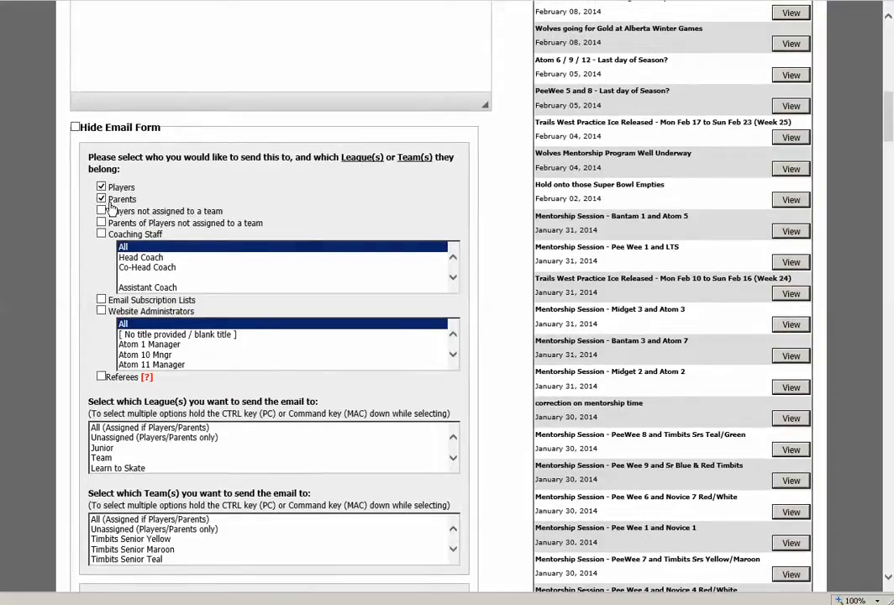
{"action": "left_click", "coordinate": [101, 233]}
Select the Junior, Team and Midget leagues as recipients, leaving out Learn to Skate
{"action": "scroll", "coordinate": [168, 147], "scroll_direction": "down", "scroll_amount": 3}
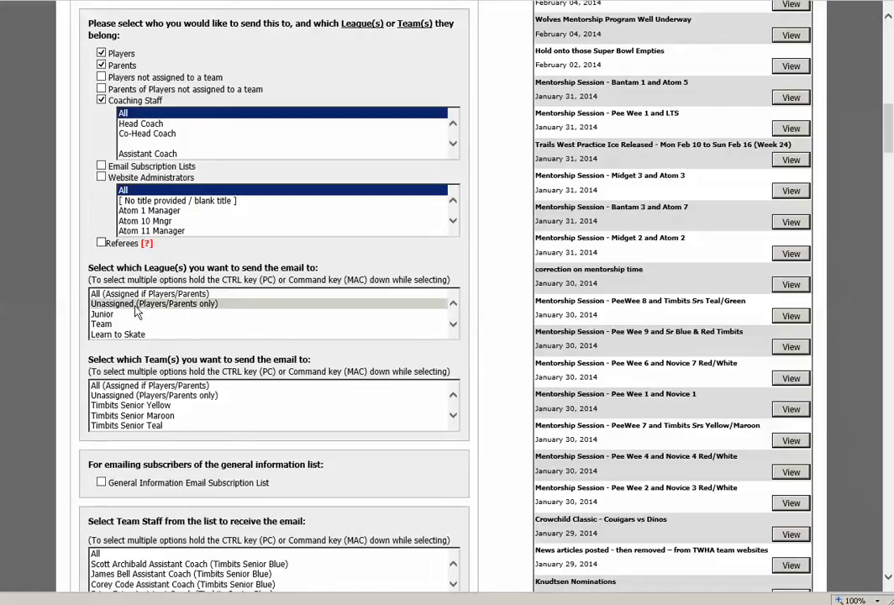
{"action": "left_click", "coordinate": [453, 327]}
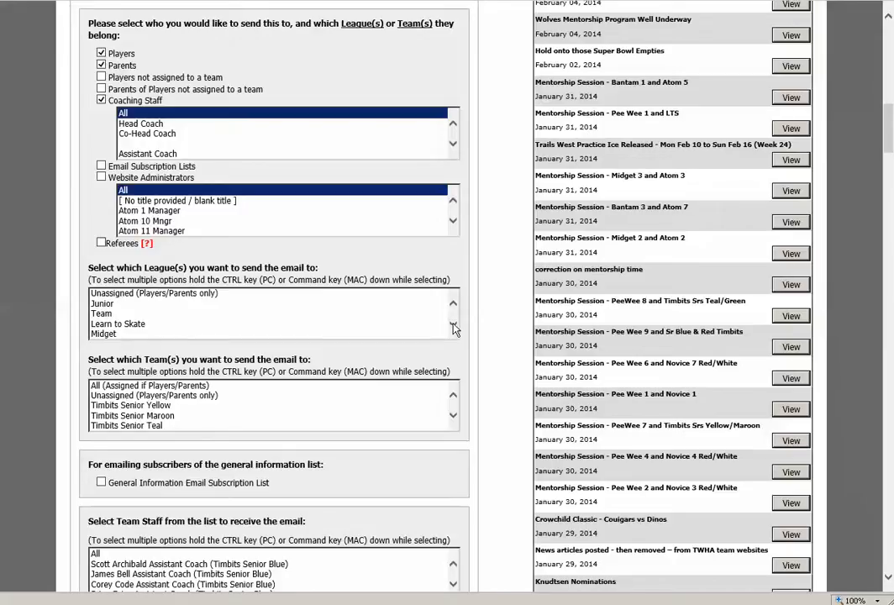
{"action": "left_click", "coordinate": [118, 325]}
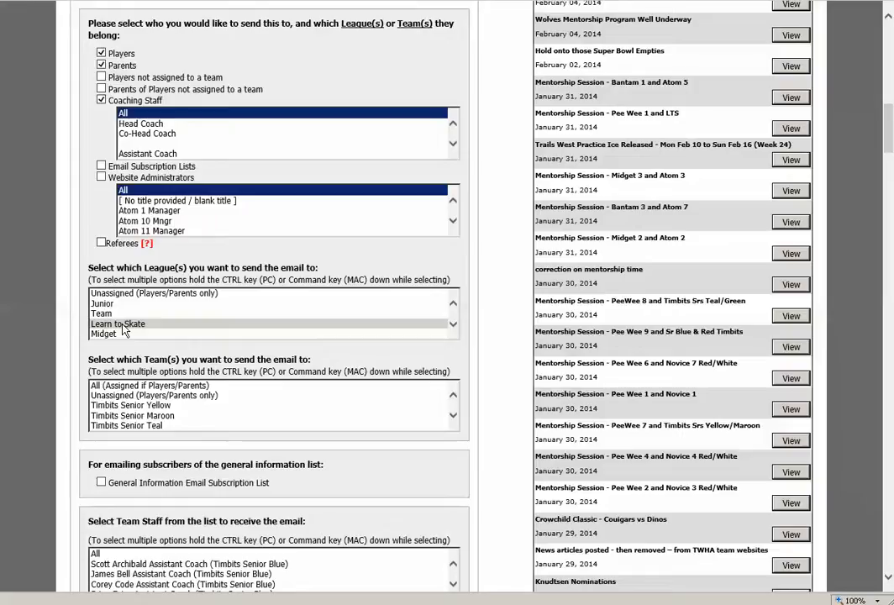
{"action": "left_click", "coordinate": [117, 306]}
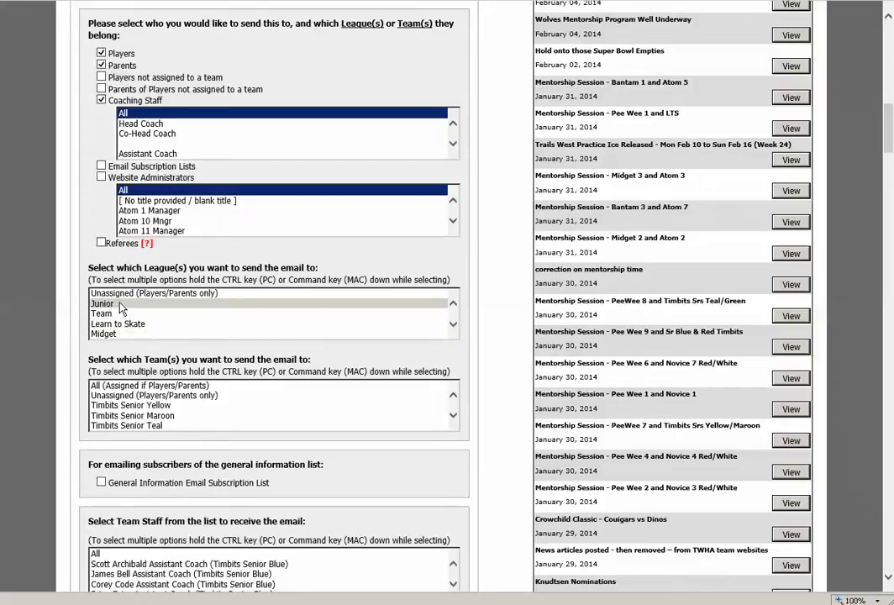
{"action": "left_click", "coordinate": [120, 304]}
{"action": "left_click", "coordinate": [121, 314], "text": "ctrl"}
{"action": "left_click", "coordinate": [126, 335], "text": "ctrl"}
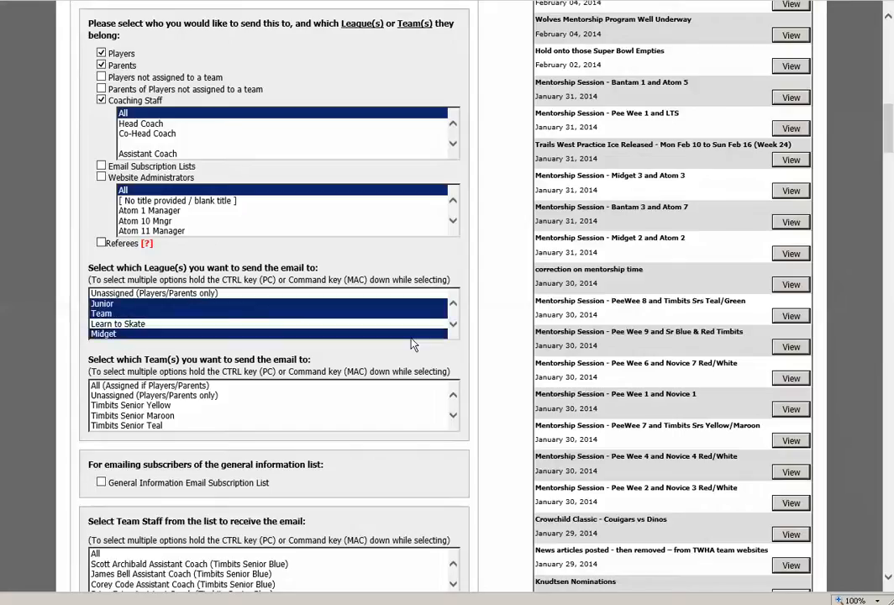
Add the Timbits, Bantam, Peewee, Novice and Atom leagues to the selected recipient leagues
{"action": "left_click", "coordinate": [454, 326]}
{"action": "left_click", "coordinate": [455, 325]}
{"action": "left_click", "coordinate": [455, 325]}
{"action": "left_click", "coordinate": [455, 325]}
{"action": "left_click", "coordinate": [456, 325]}
{"action": "left_click", "coordinate": [118, 295], "text": "ctrl"}
{"action": "left_click", "coordinate": [110, 304], "text": "ctrl"}
{"action": "left_click", "coordinate": [107, 314], "text": "ctrl"}
{"action": "left_click", "coordinate": [105, 324], "text": "ctrl"}
{"action": "left_click", "coordinate": [103, 334], "text": "ctrl"}
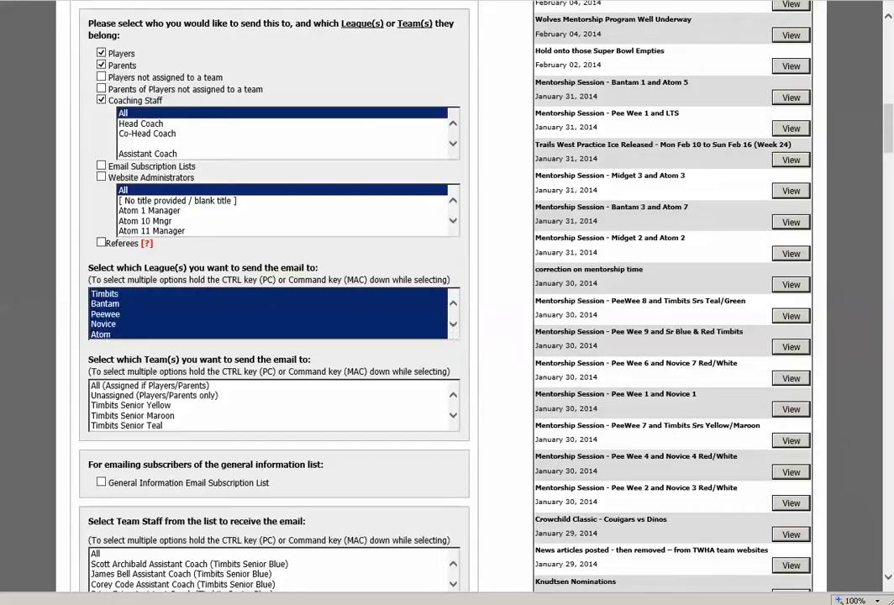
{"action": "left_click_drag", "start_coordinate": [889, 139], "coordinate": [890, 175]}
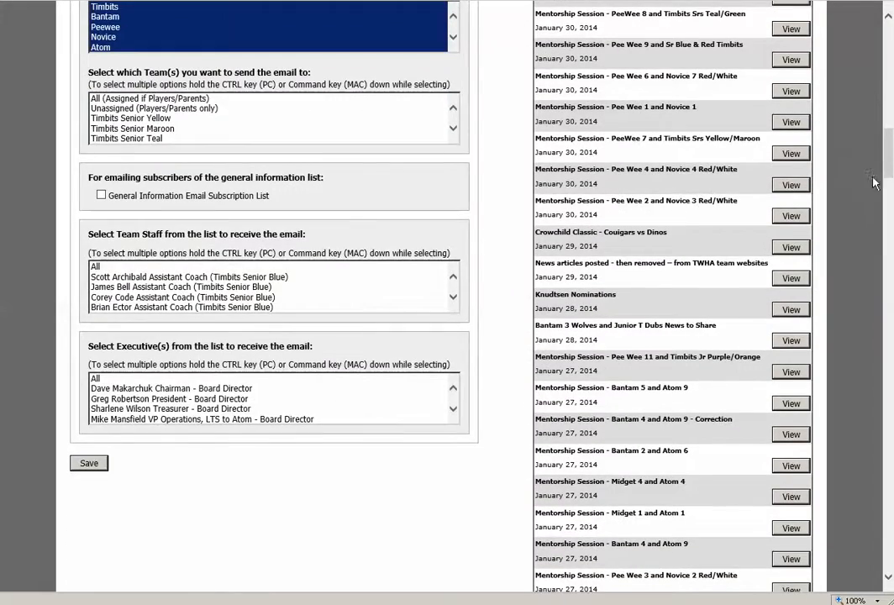
{"action": "scroll", "coordinate": [890, 180], "scroll_direction": "up", "scroll_amount": 5}
{"action": "scroll", "coordinate": [890, 180], "scroll_direction": "down", "scroll_amount": 6}
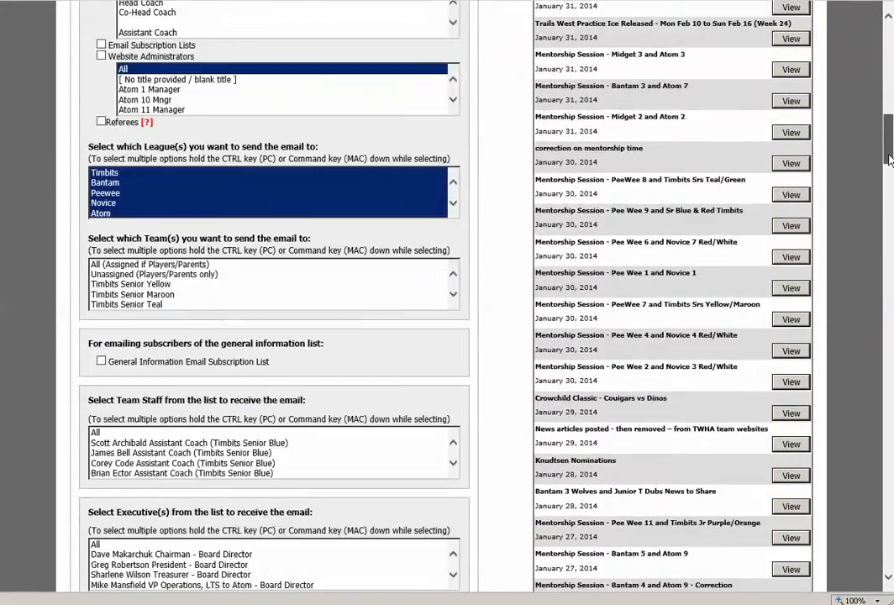
{"action": "scroll", "coordinate": [890, 160], "scroll_direction": "up", "scroll_amount": 1}
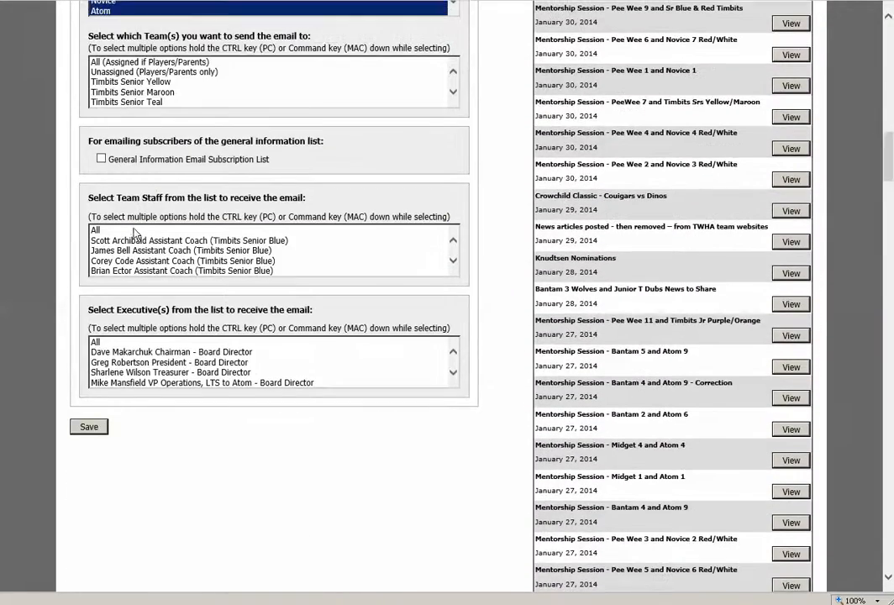
{"action": "left_click", "coordinate": [110, 232]}
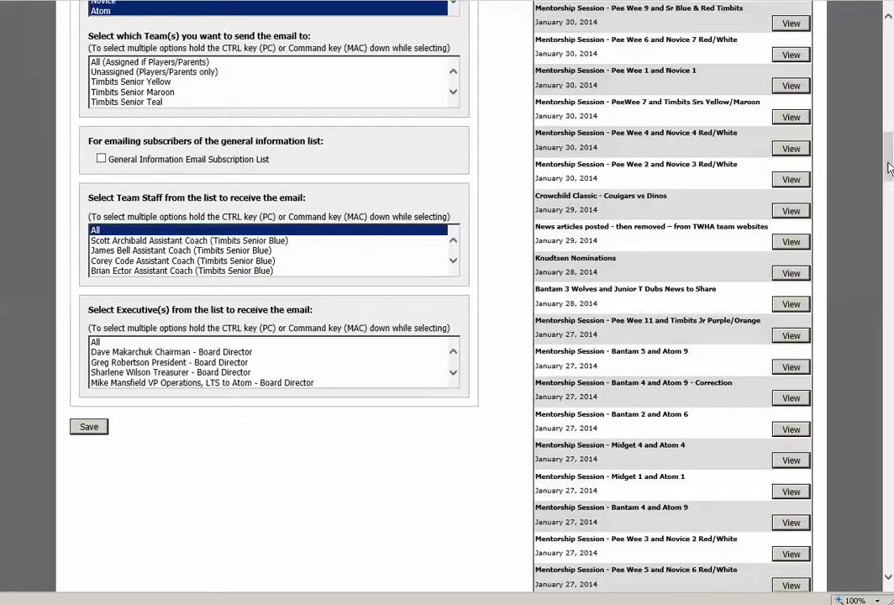
{"action": "left_click", "coordinate": [156, 231], "text": "ctrl"}
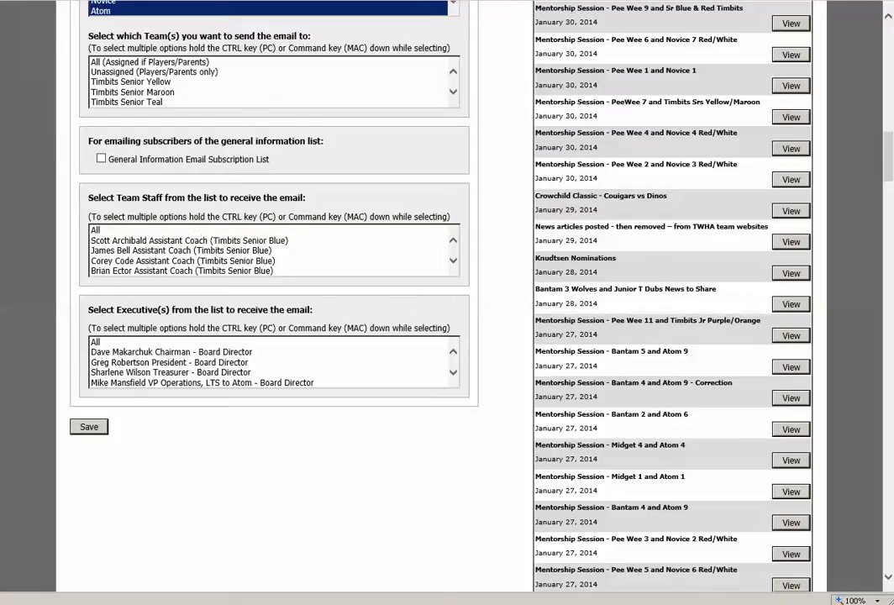
Select the Ice Coordinator - Board Director as the executive who receives the email
{"action": "scroll", "coordinate": [891, 158], "scroll_direction": "down", "scroll_amount": 2}
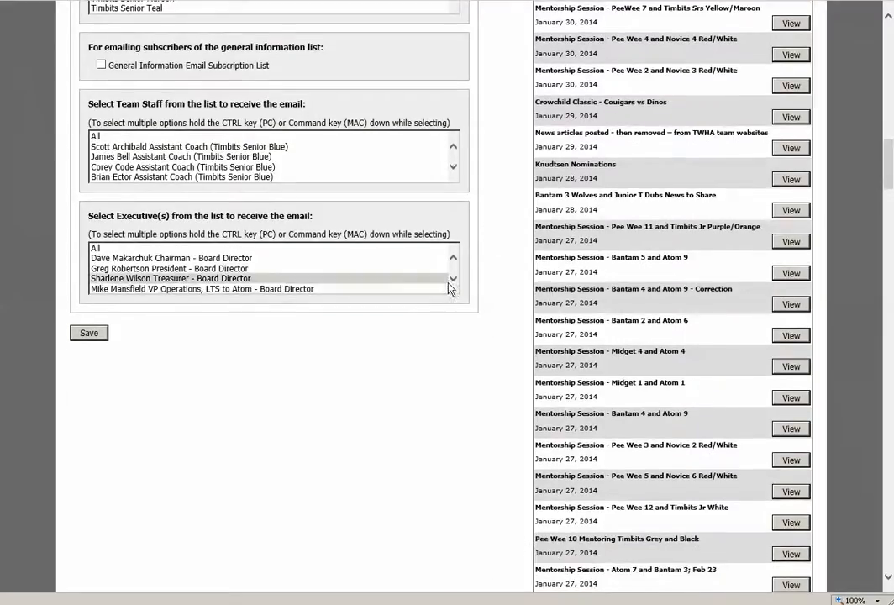
{"action": "left_click", "coordinate": [453, 282]}
{"action": "left_click", "coordinate": [454, 260]}
{"action": "left_click", "coordinate": [454, 261]}
{"action": "left_click", "coordinate": [453, 261]}
{"action": "left_click", "coordinate": [248, 259]}
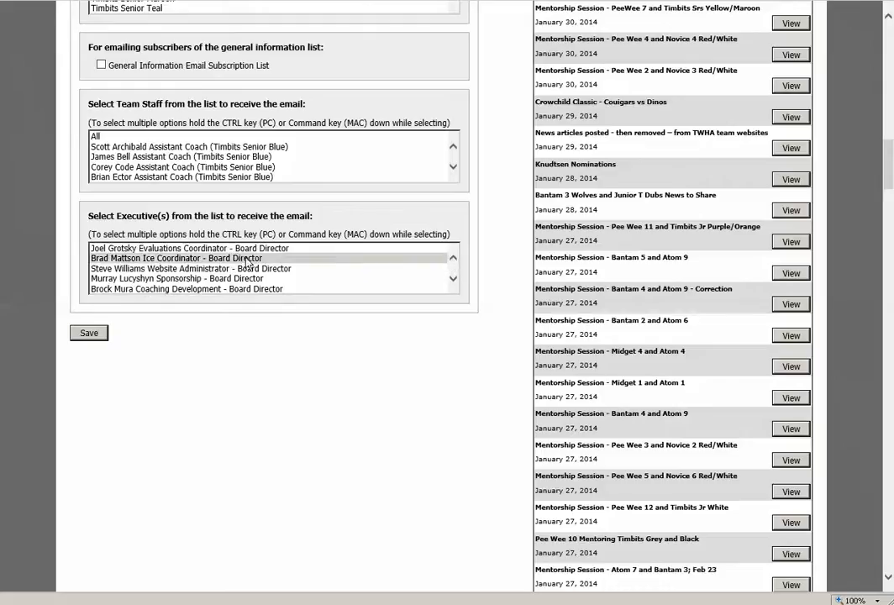
{"action": "left_click", "coordinate": [247, 260]}
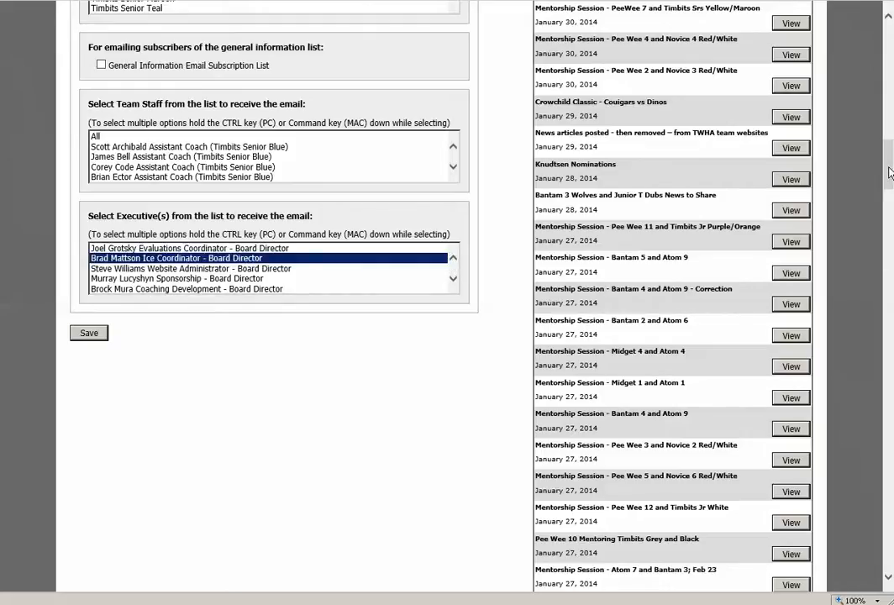
{"action": "left_click_drag", "start_coordinate": [889, 172], "coordinate": [888, 168]}
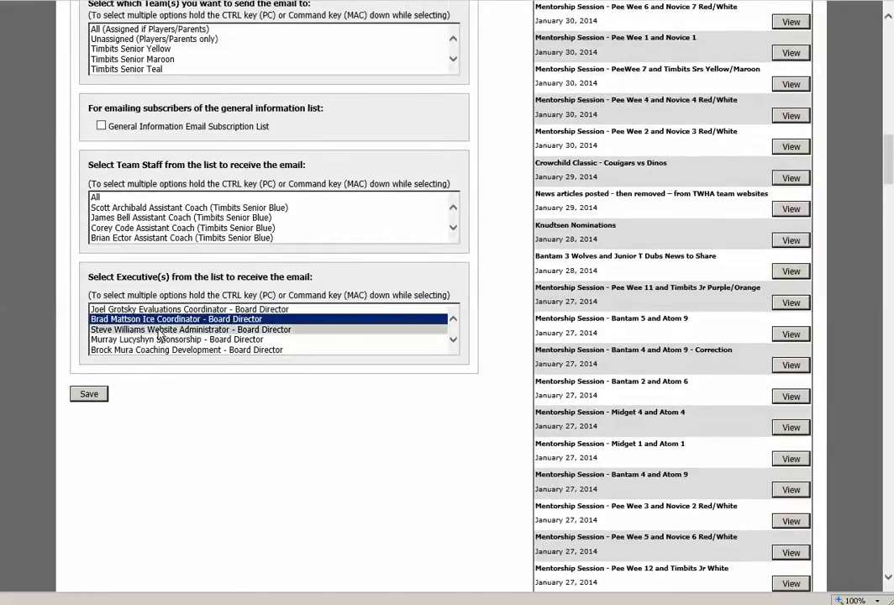
{"action": "left_click", "coordinate": [92, 397]}
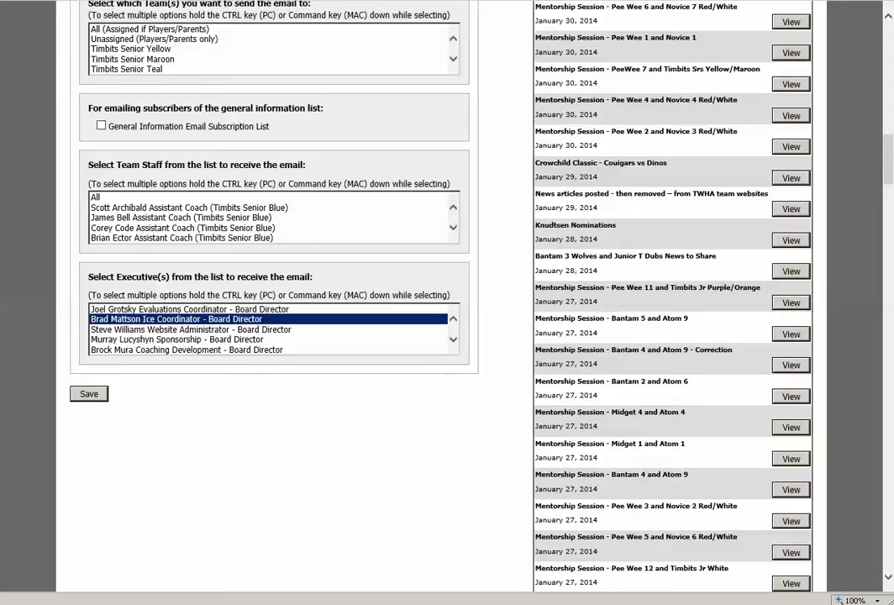
{"action": "scroll", "coordinate": [268, 336], "scroll_direction": "up", "scroll_amount": 15}
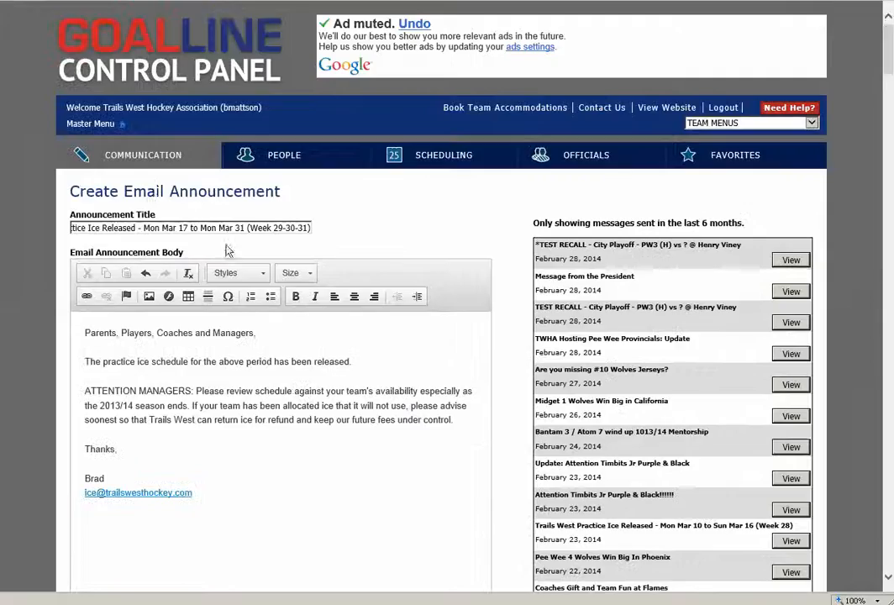